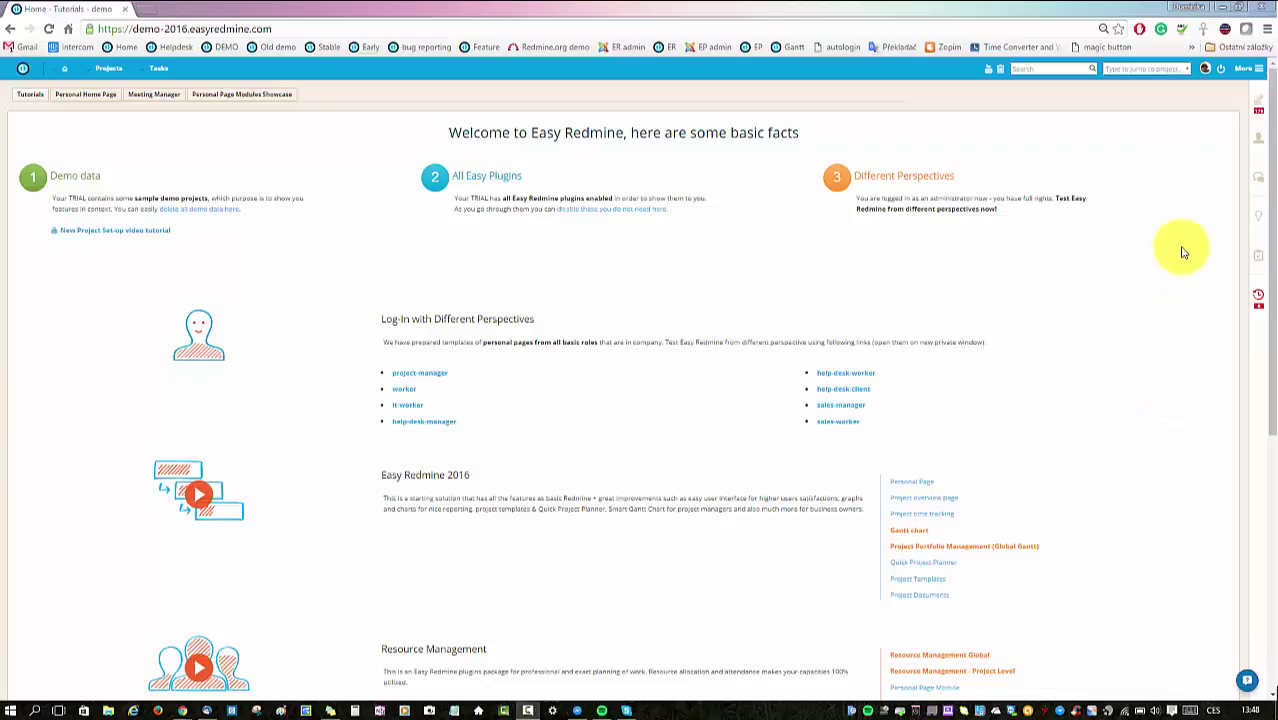
- Go from the modules panel to Administration and open the Custom fields list
{"action": "left_click", "coordinate": [1242, 70]}
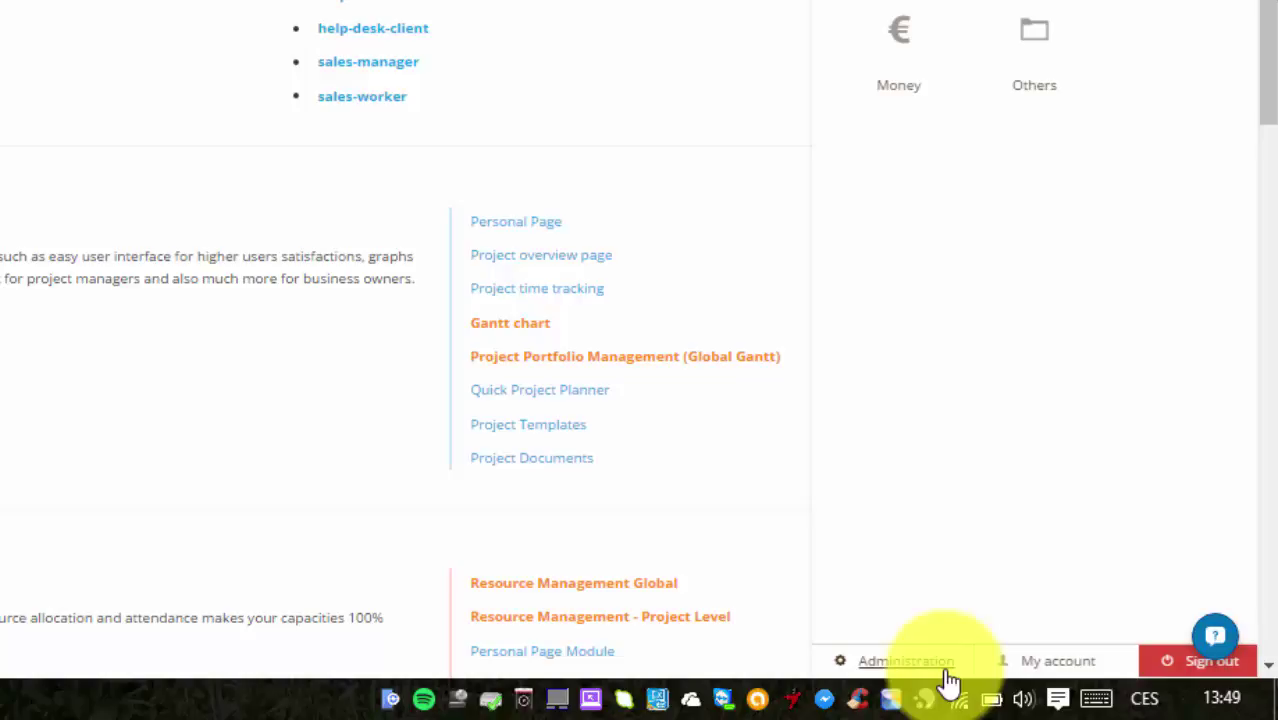
{"action": "left_click", "coordinate": [945, 670]}
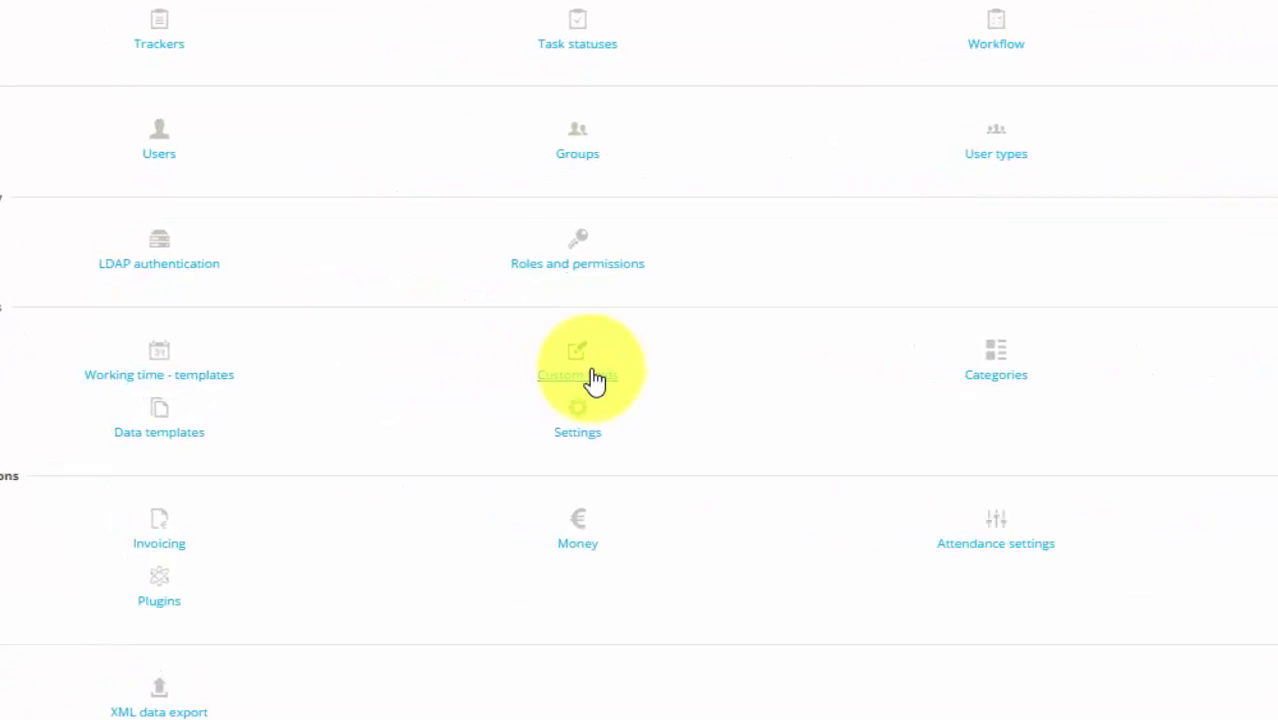
{"action": "left_click", "coordinate": [593, 381]}
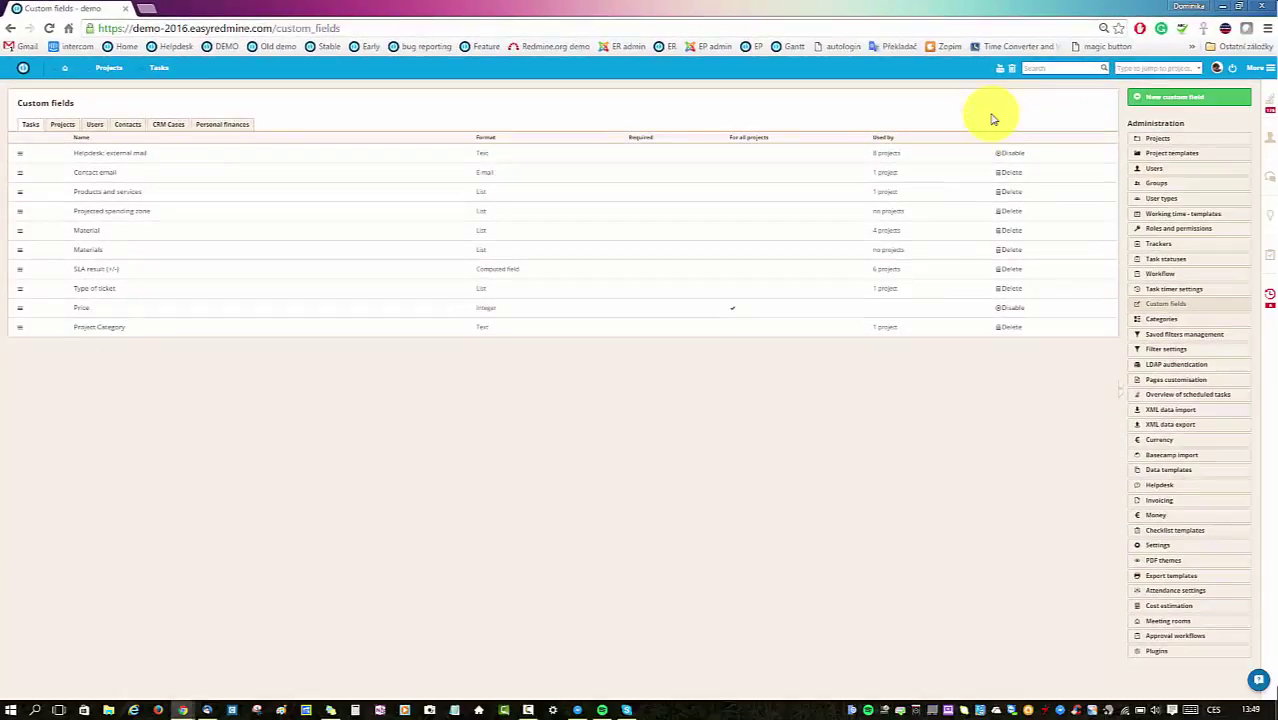
- Start a new custom field and continue with Tasks as its object type
{"action": "left_click", "coordinate": [1157, 102]}
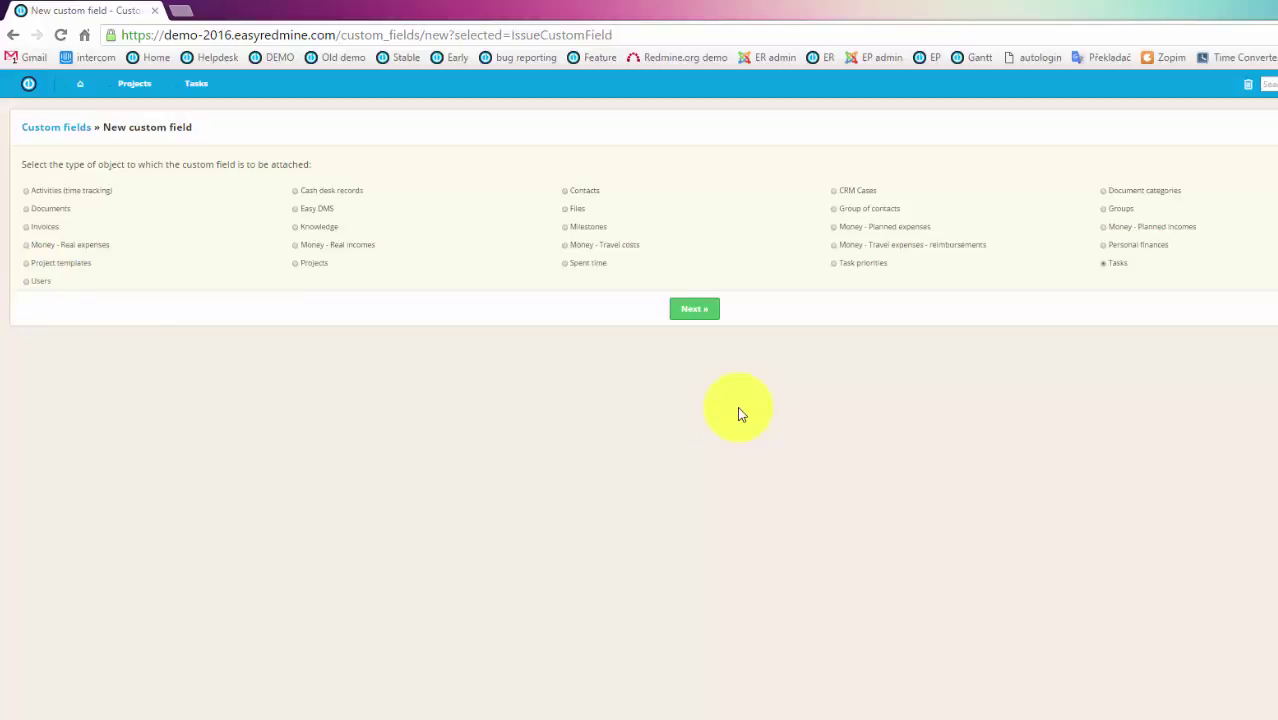
{"action": "left_click", "coordinate": [701, 312]}
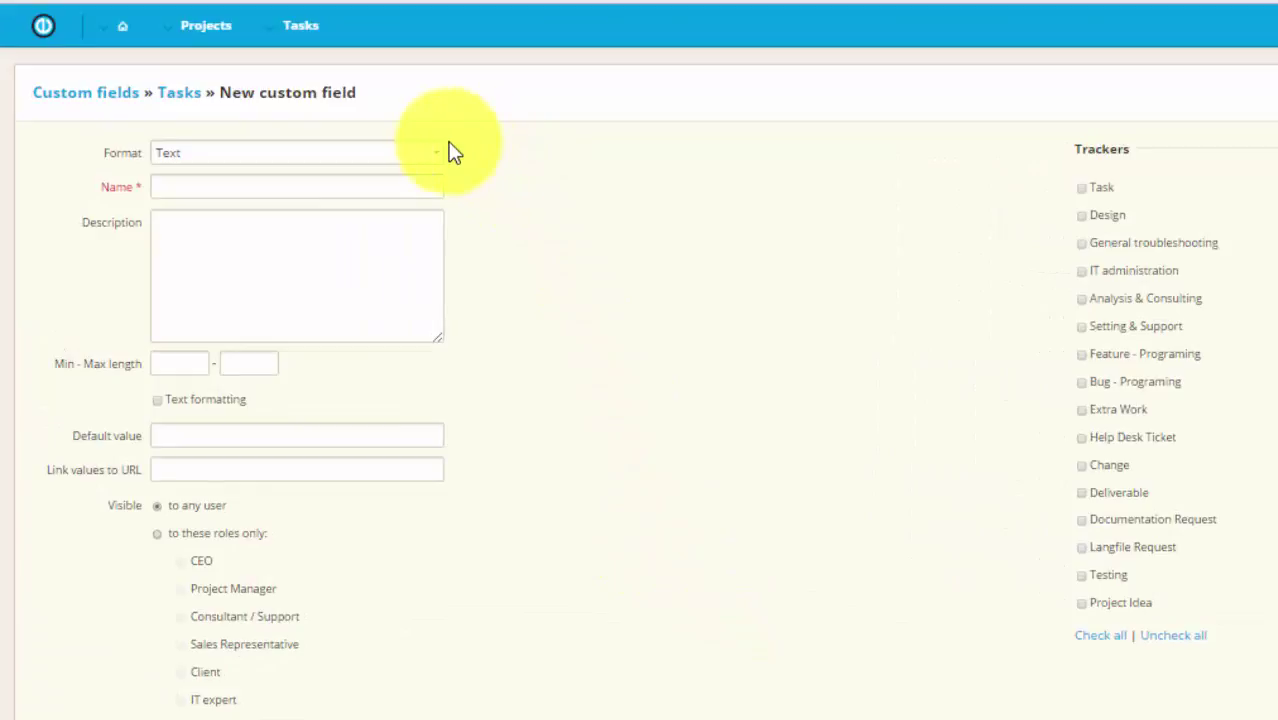
- Change the new task field's Format from Text to List
{"action": "left_click", "coordinate": [437, 155]}
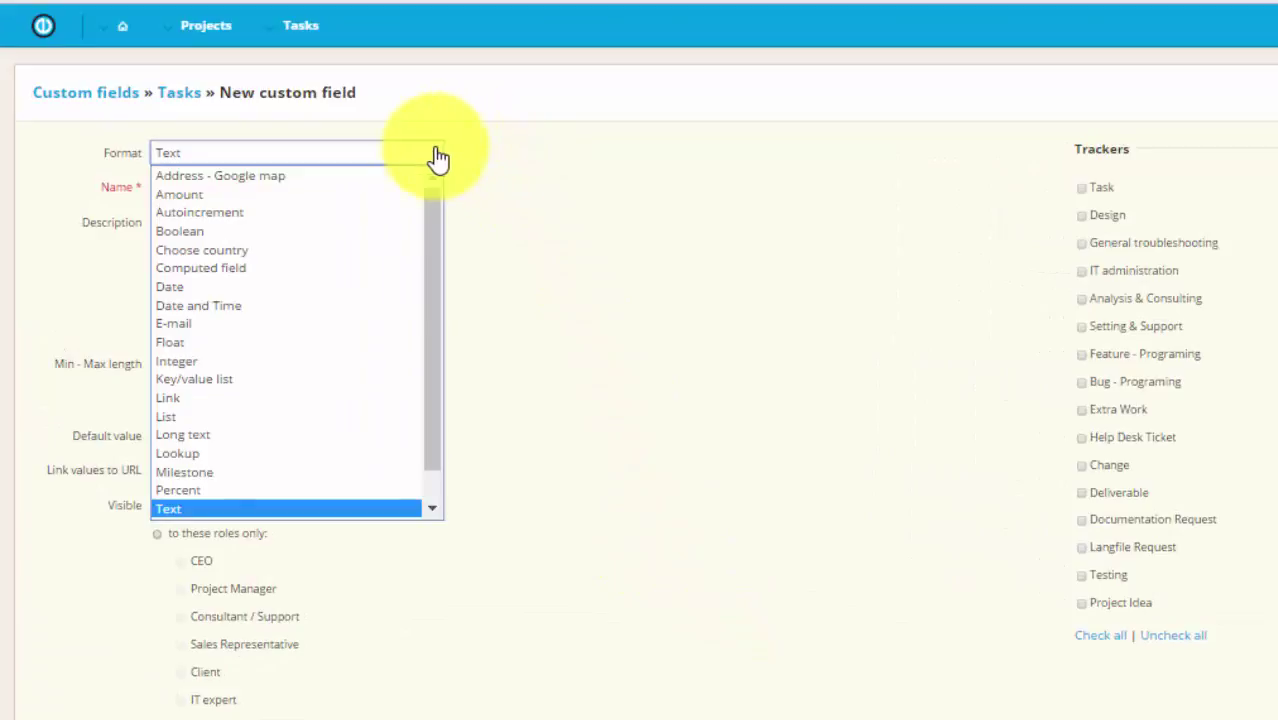
{"action": "scroll", "coordinate": [390, 340], "scroll_direction": "down", "scroll_amount": 1}
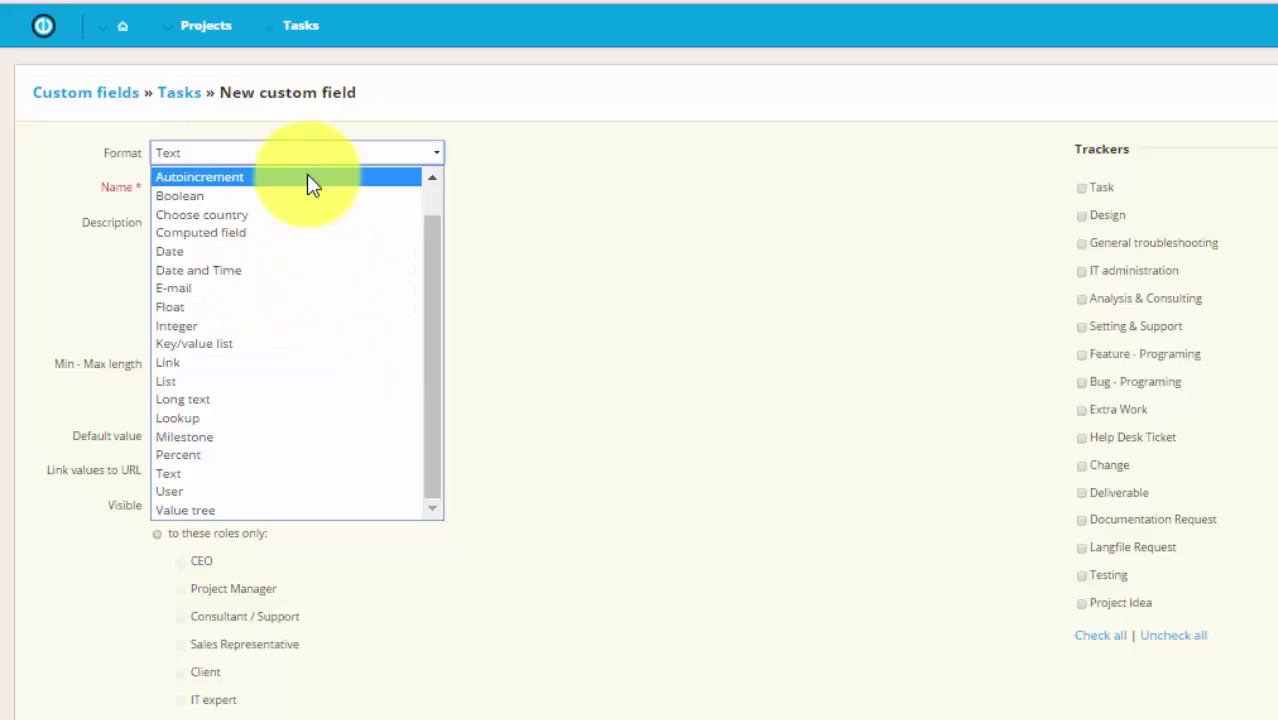
{"action": "scroll", "coordinate": [308, 182], "scroll_direction": "up", "scroll_amount": 2}
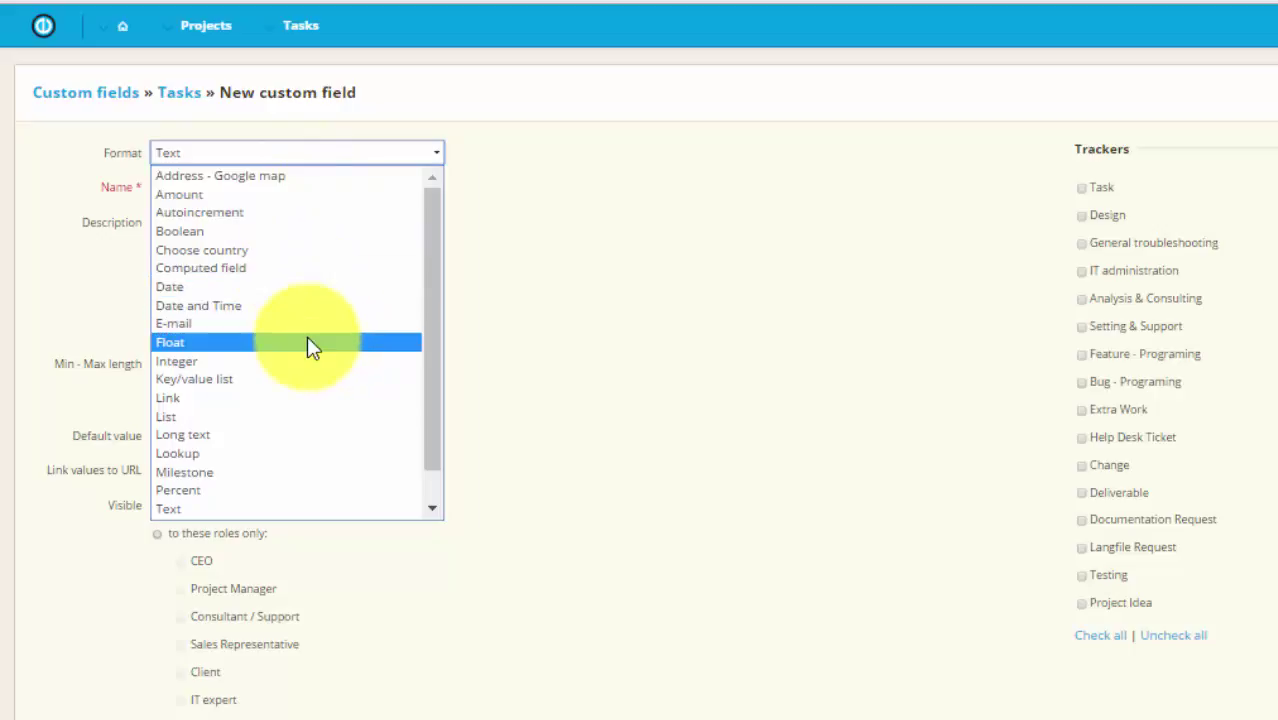
{"action": "left_click", "coordinate": [187, 416]}
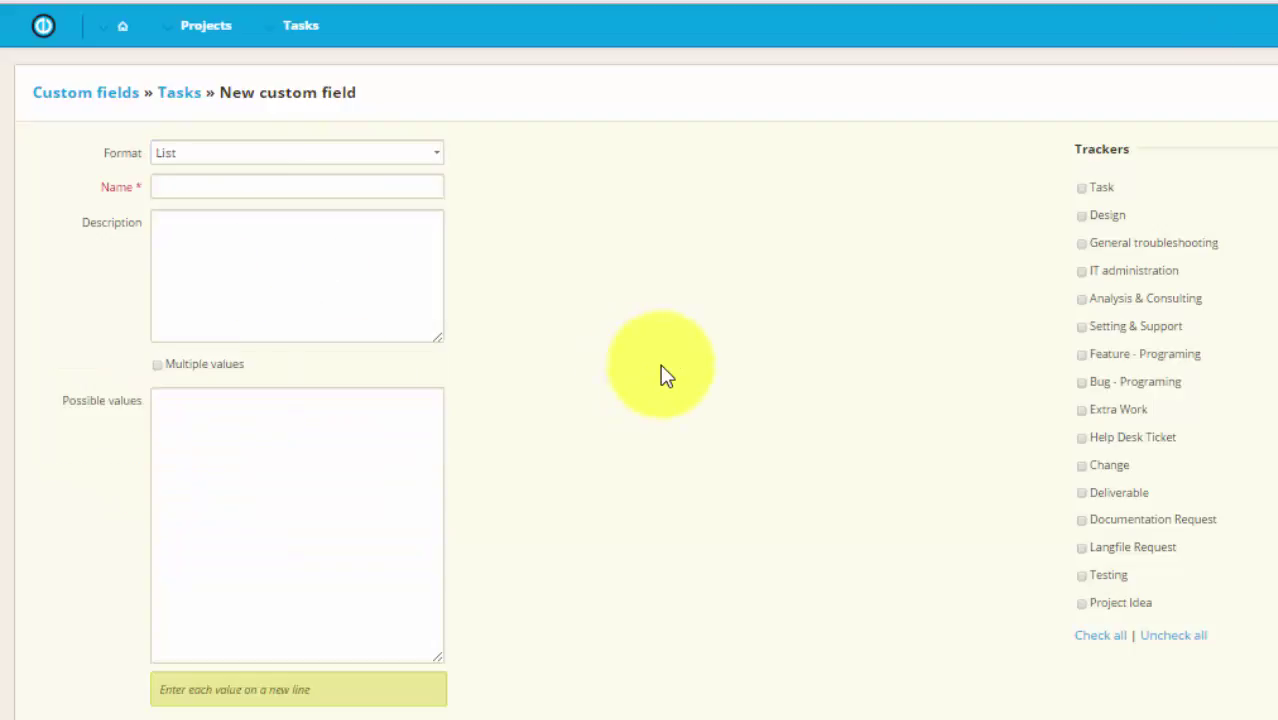
- Name the field 'List of things' with description 'here choose from the list of things'
{"action": "left_click", "coordinate": [423, 185]}
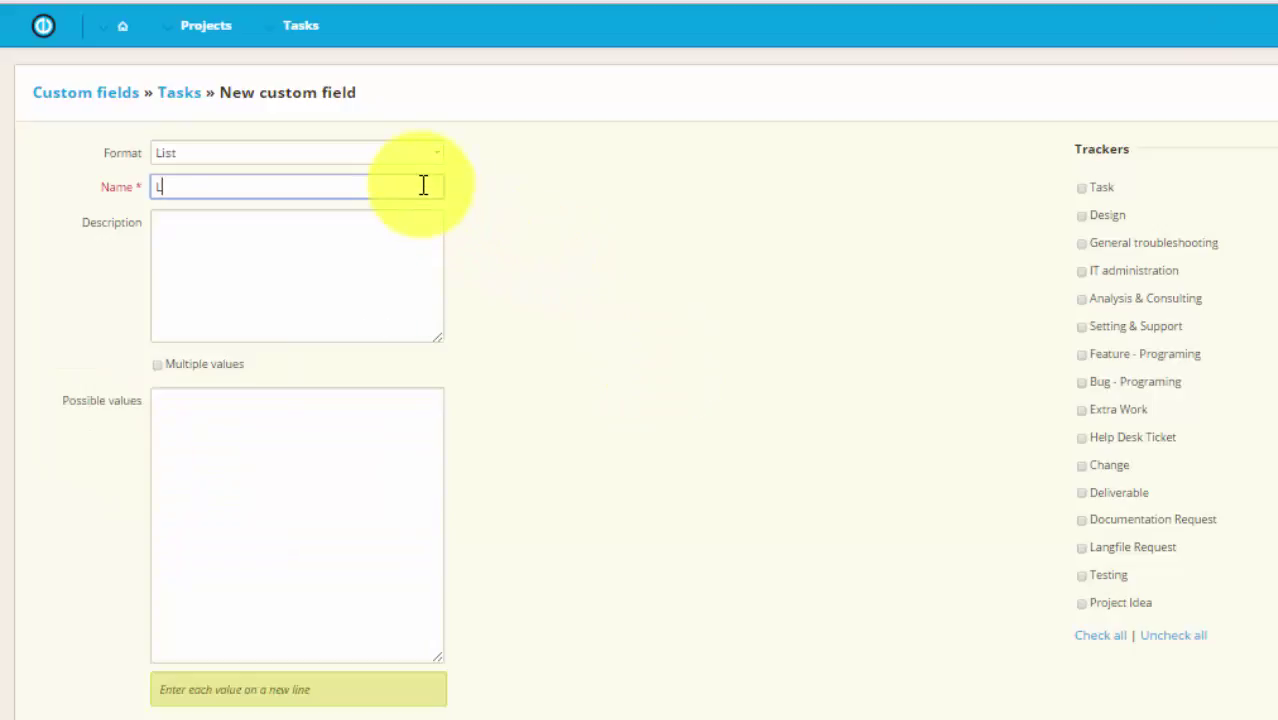
{"action": "type", "text": "List of things"}
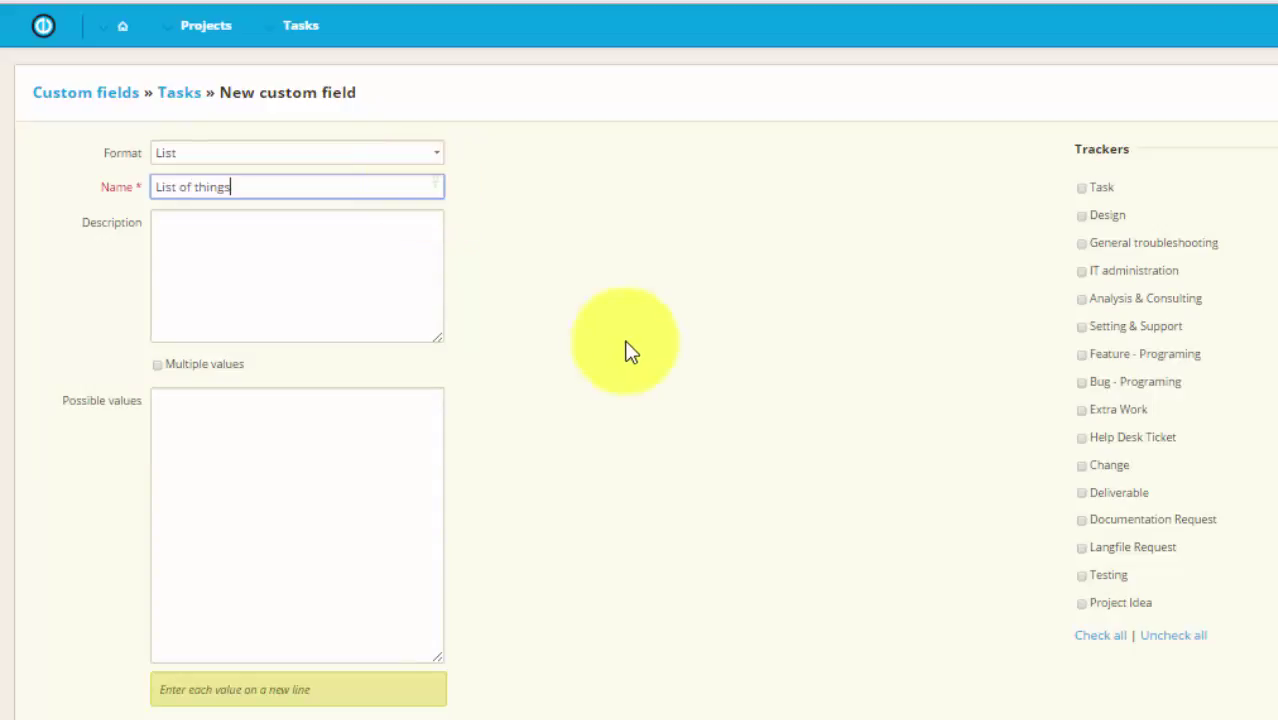
{"action": "left_click", "coordinate": [340, 277]}
{"action": "type", "text": "here "}
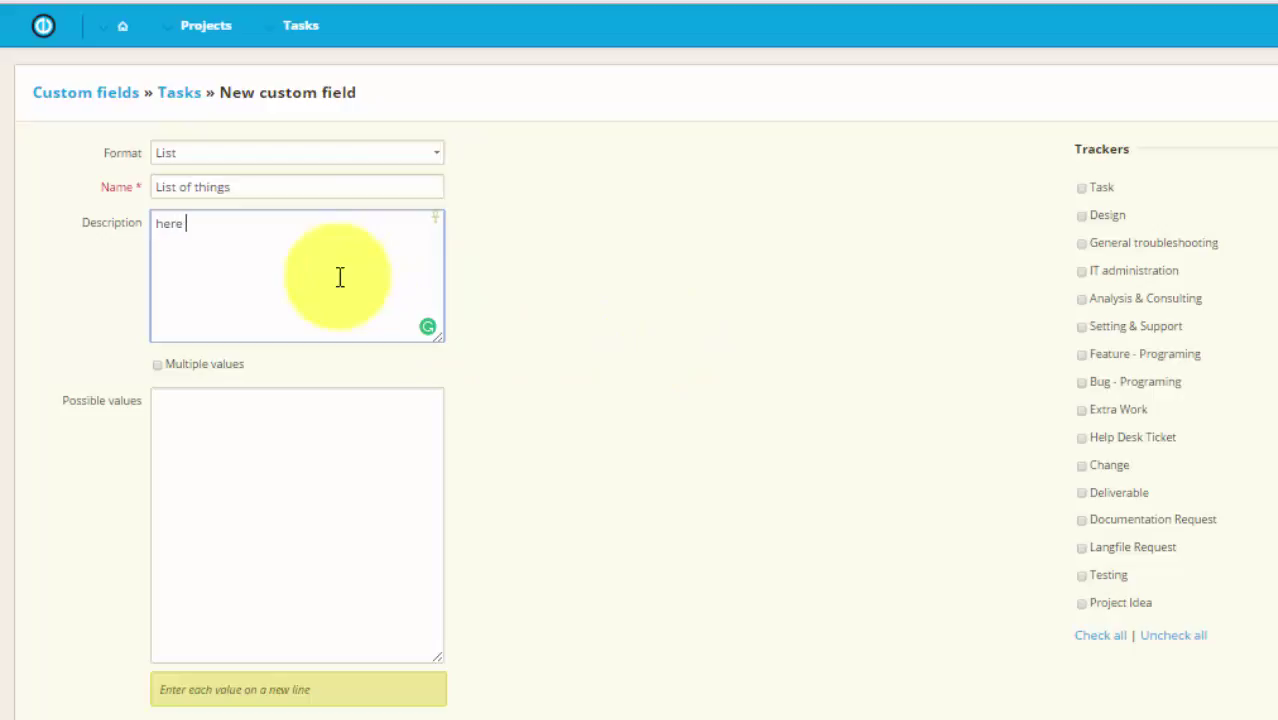
{"action": "type", "text": "choose from the list of things"}
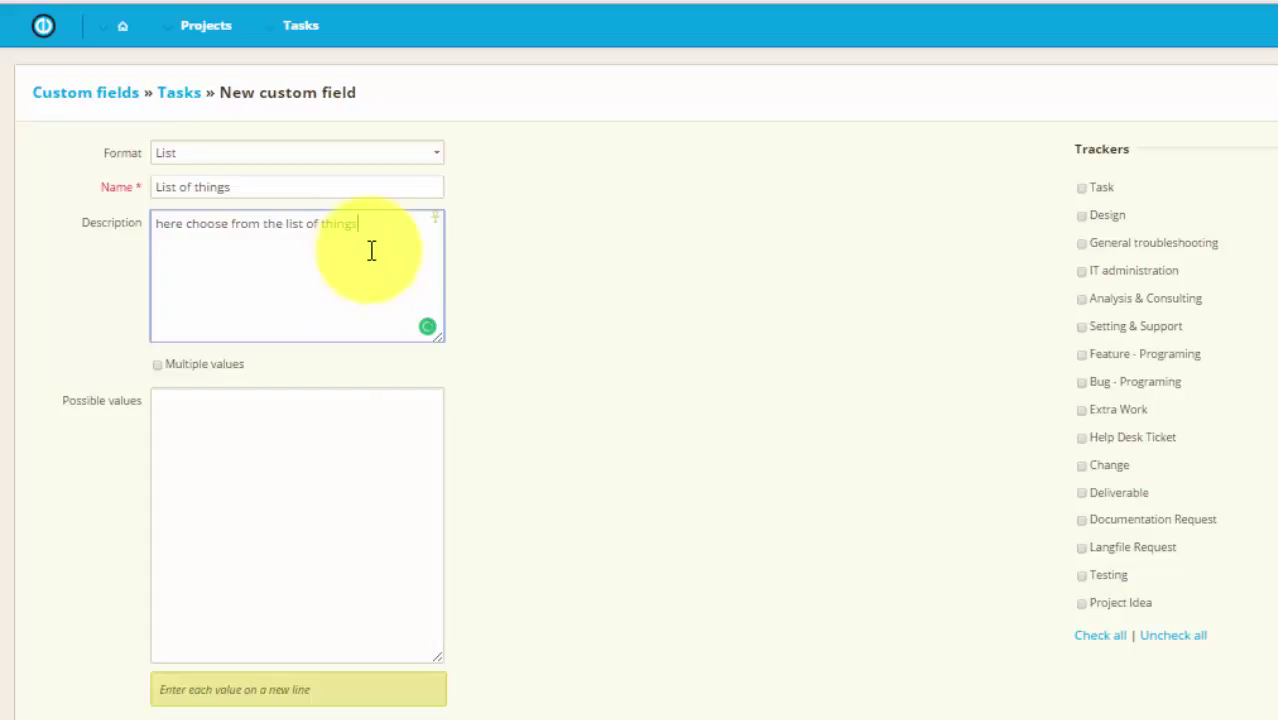
- Enter possible values item1, item 2, item3 and item4, one per line
{"action": "left_click", "coordinate": [372, 412]}
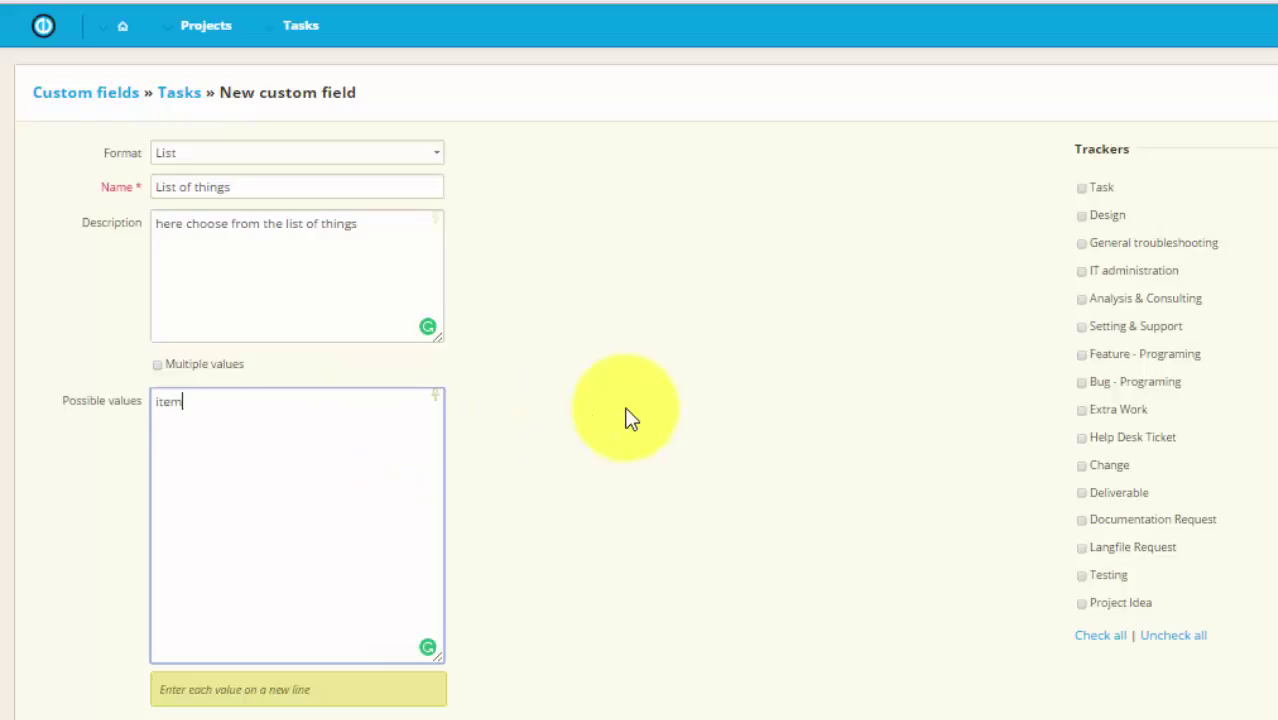
{"action": "type", "text": "item1"}
{"action": "key", "text": "Return"}
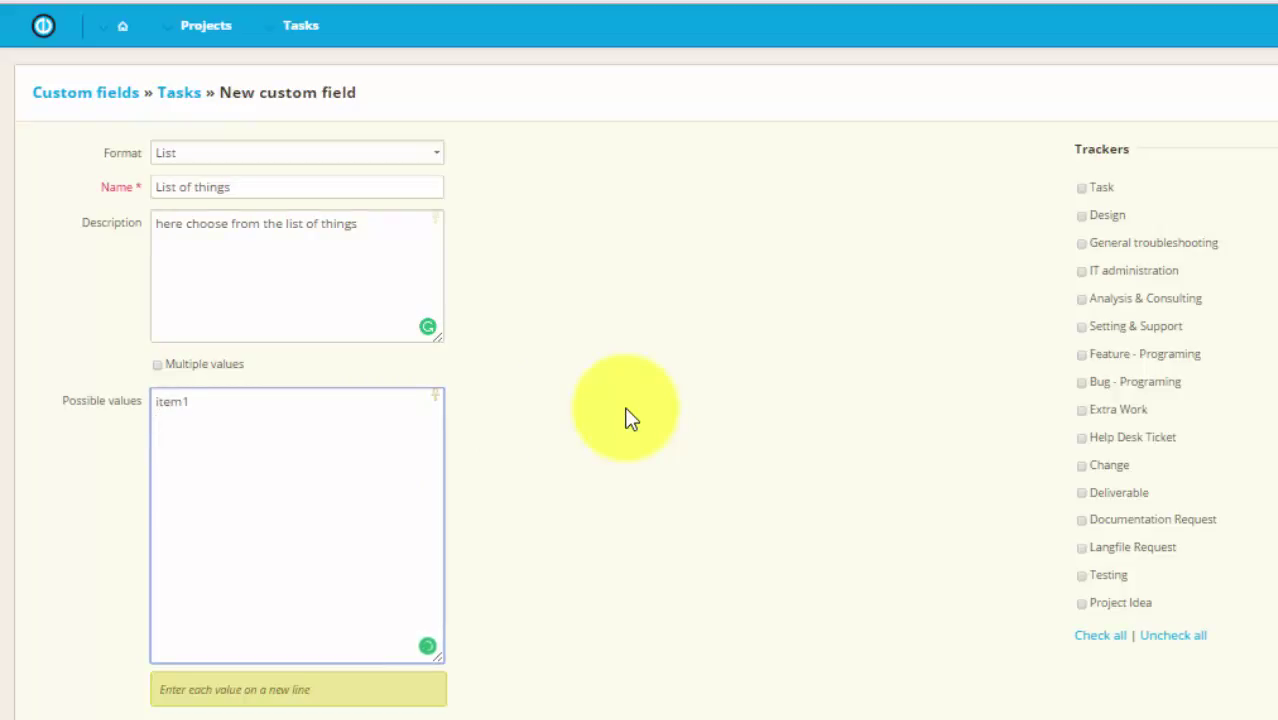
{"action": "type", "text": "item 2 item3"}
{"action": "key", "text": "Return"}
{"action": "type", "text": "item"}
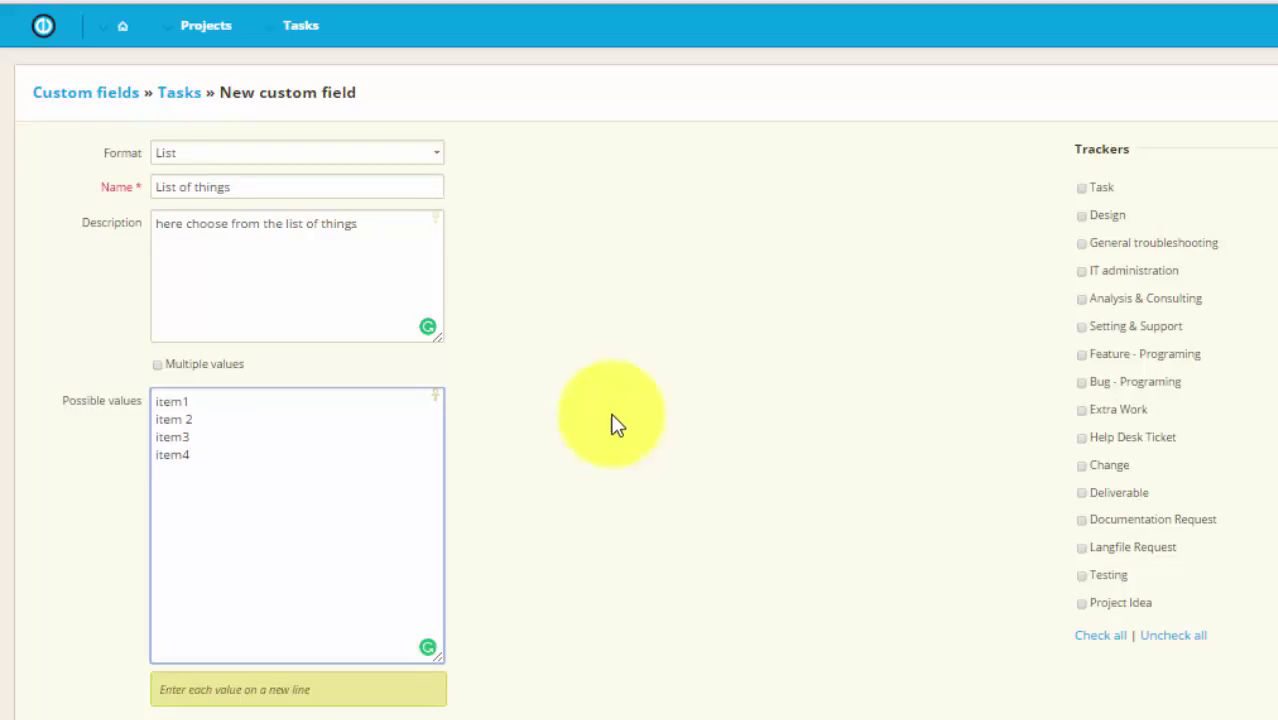
{"action": "left_click", "coordinate": [161, 366]}
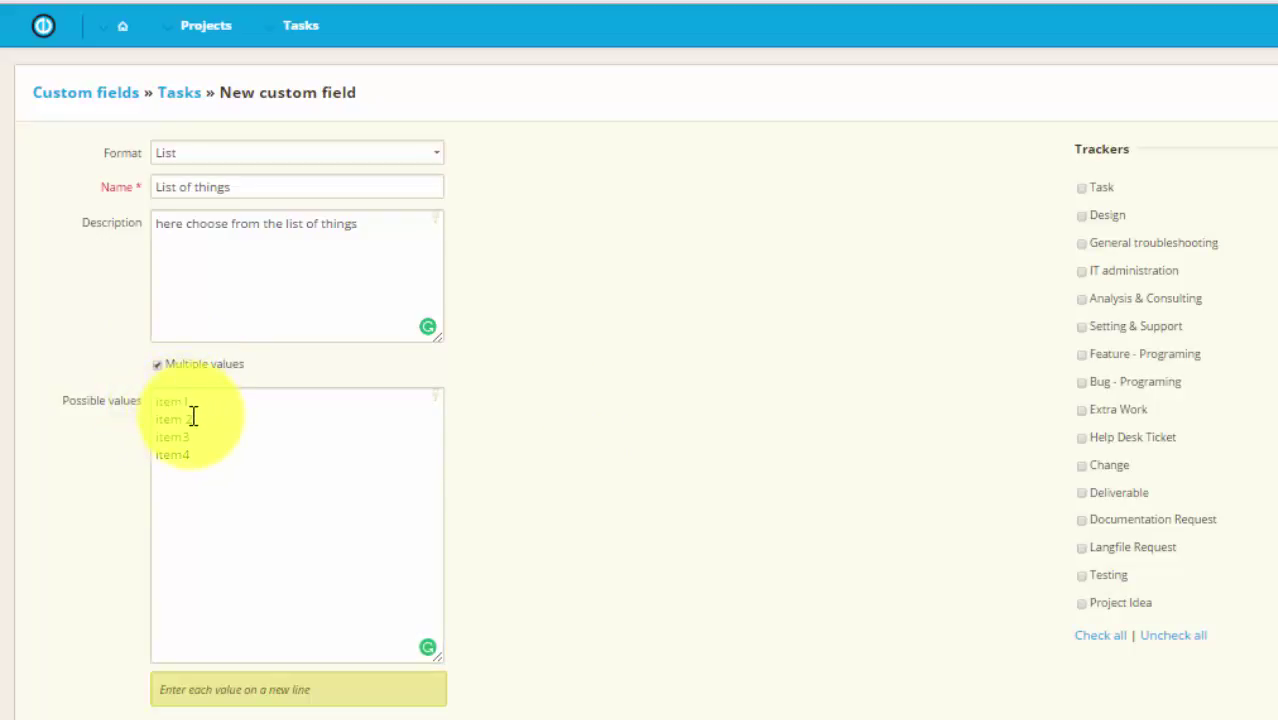
{"action": "left_click", "coordinate": [159, 367]}
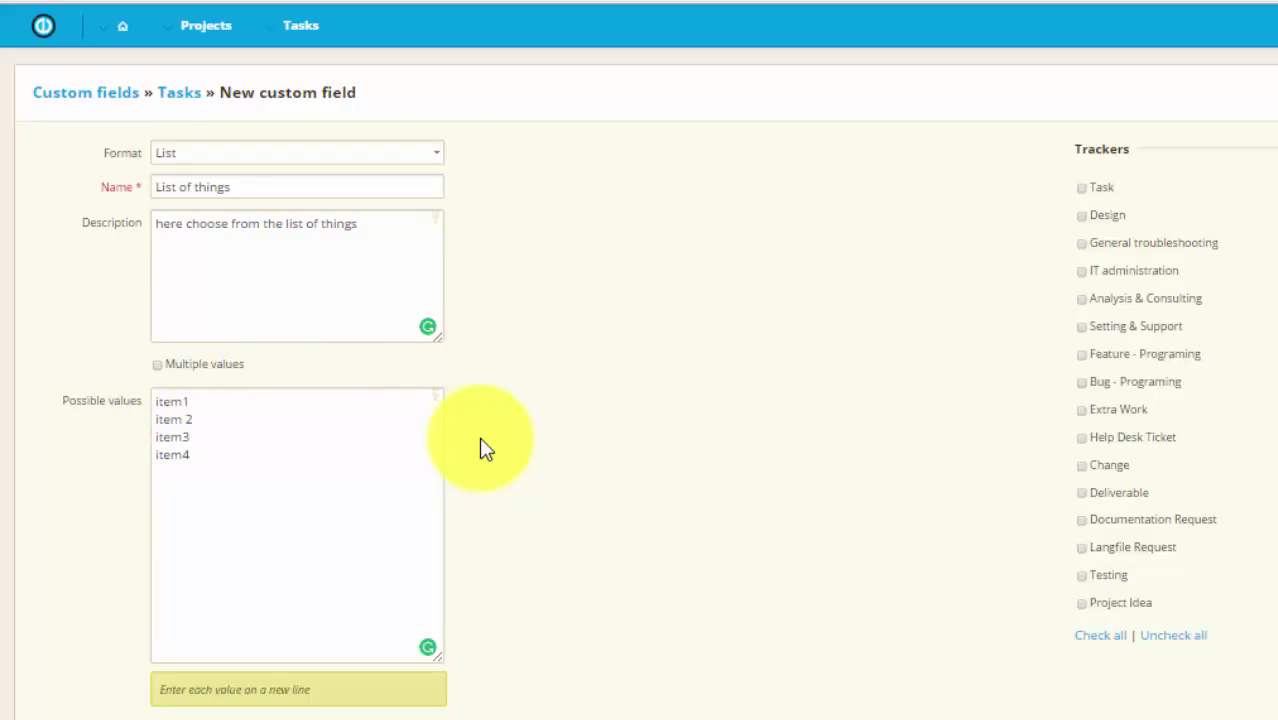
{"action": "left_click", "coordinate": [394, 719]}
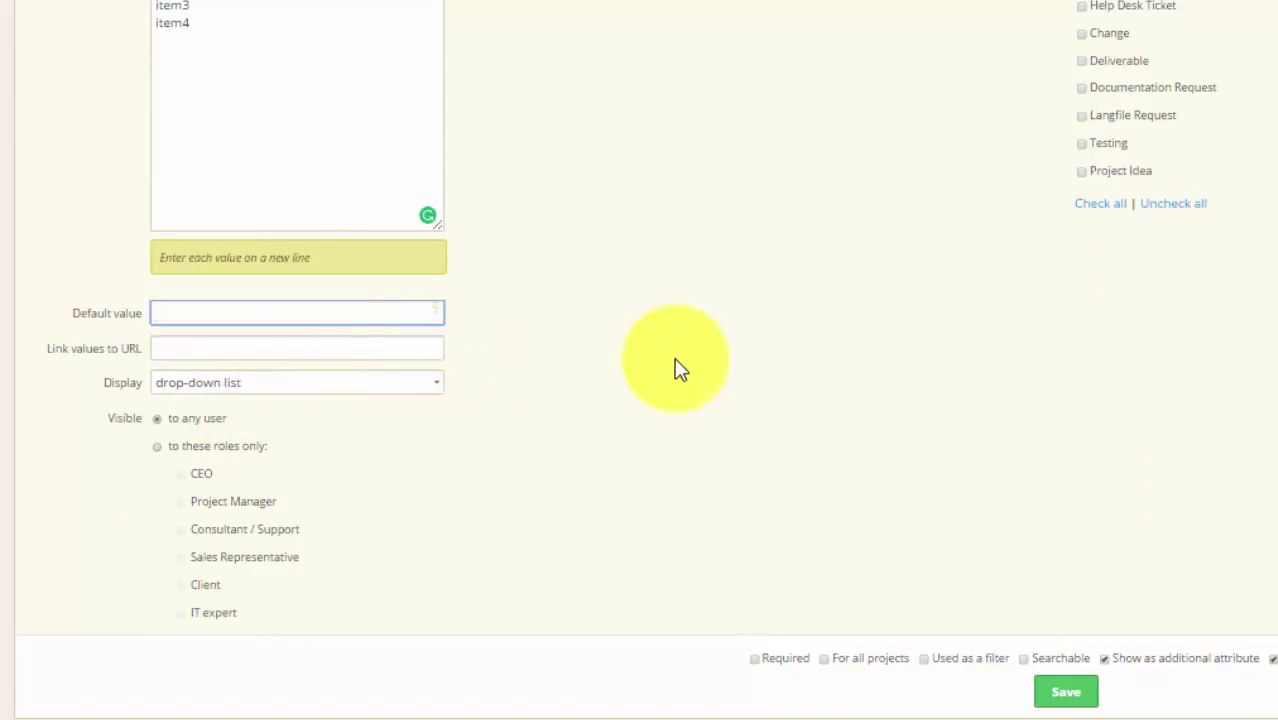
{"action": "left_click", "coordinate": [438, 392]}
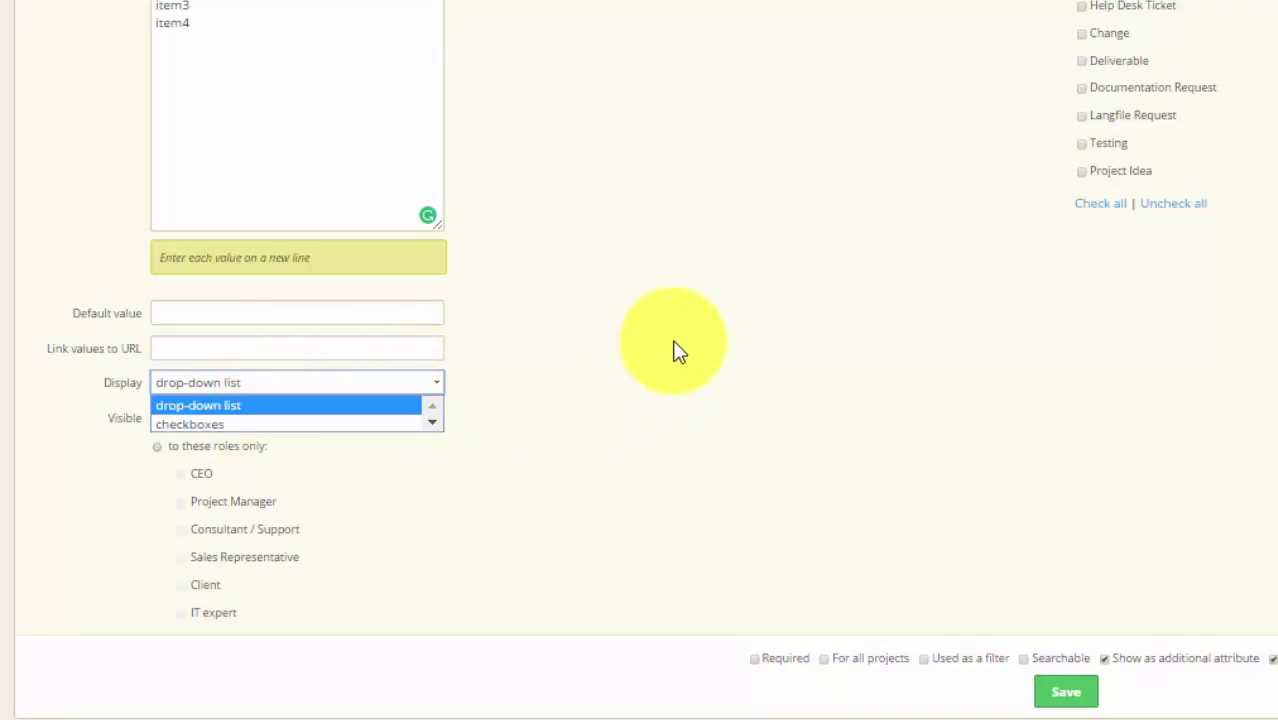
{"action": "left_click", "coordinate": [673, 350]}
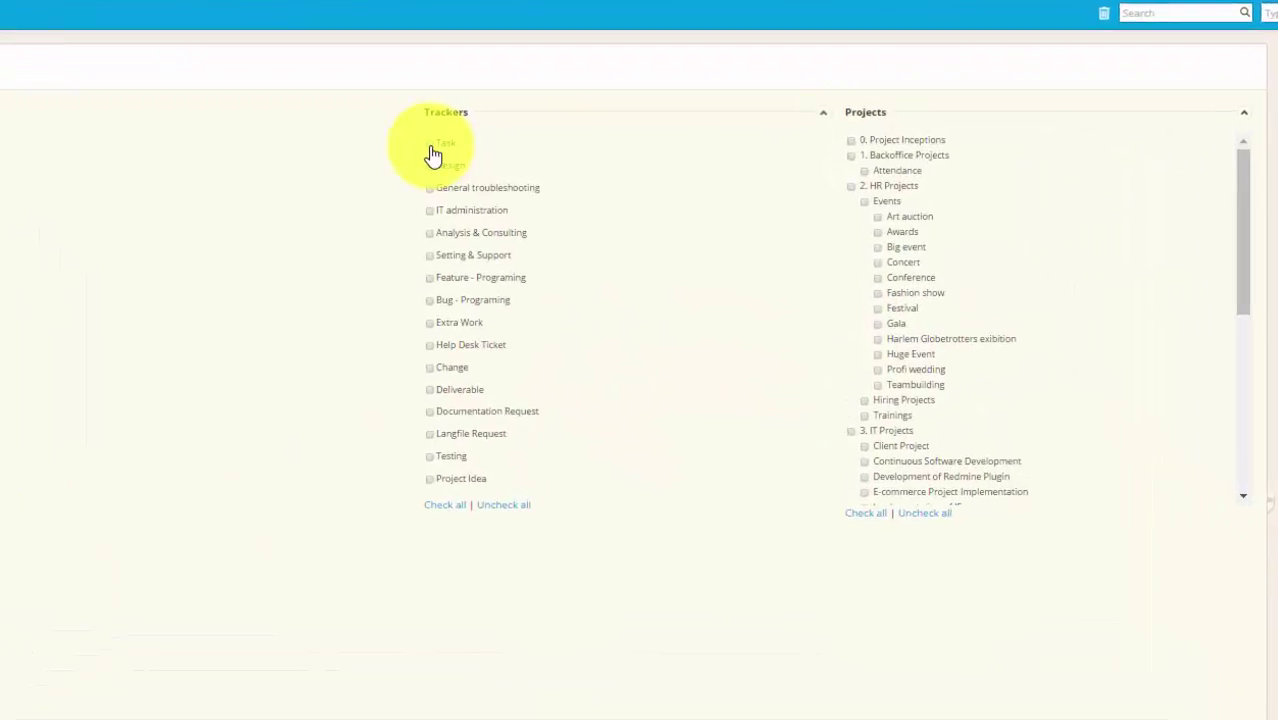
- Enable 'List of things' for the Task tracker and check all listed projects
{"action": "left_click", "coordinate": [431, 145]}
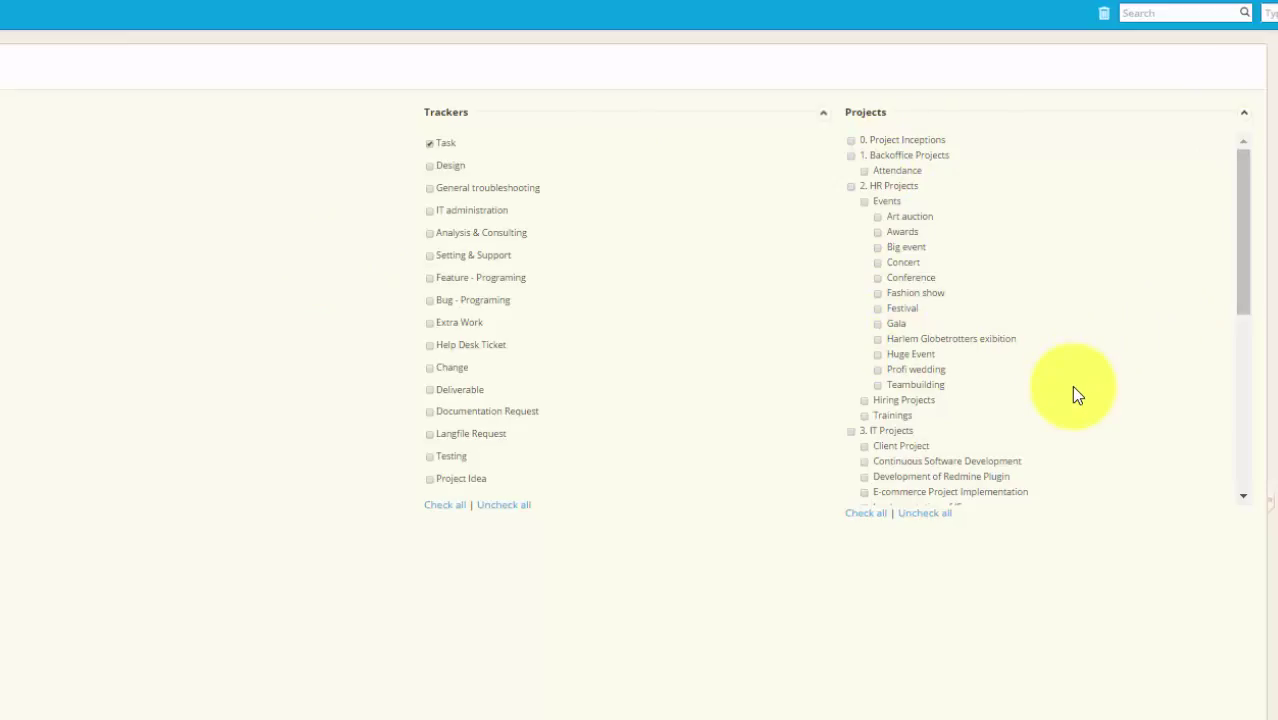
{"action": "left_click", "coordinate": [874, 508]}
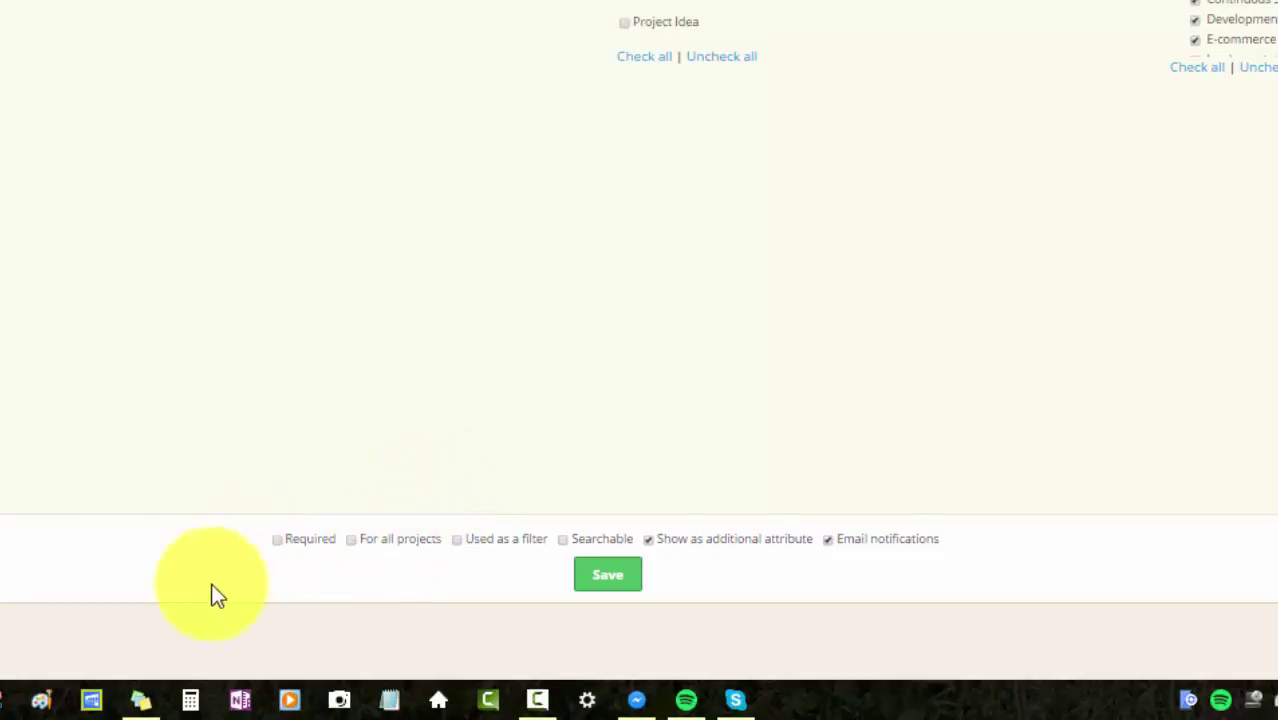
- Tick For all projects, Used as a filter and Searchable, then save the 'List of things' field
{"action": "left_click", "coordinate": [354, 541]}
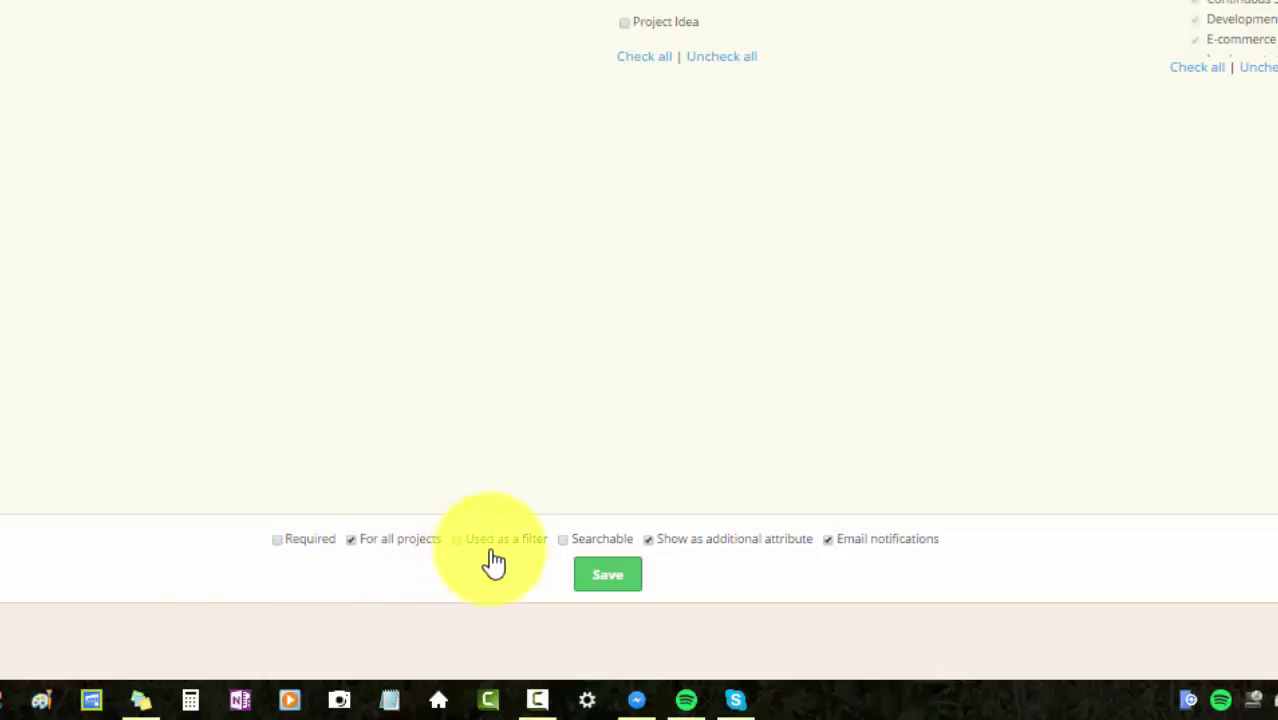
{"action": "left_click", "coordinate": [458, 546]}
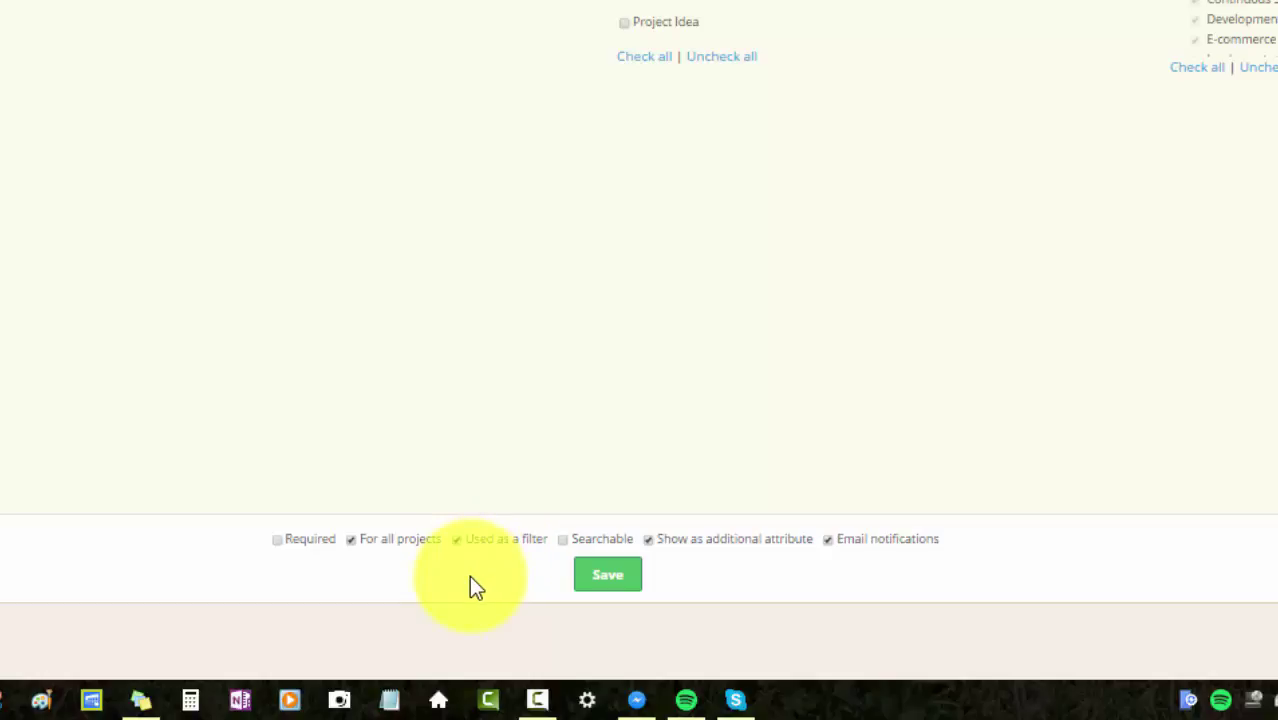
{"action": "left_click", "coordinate": [578, 540]}
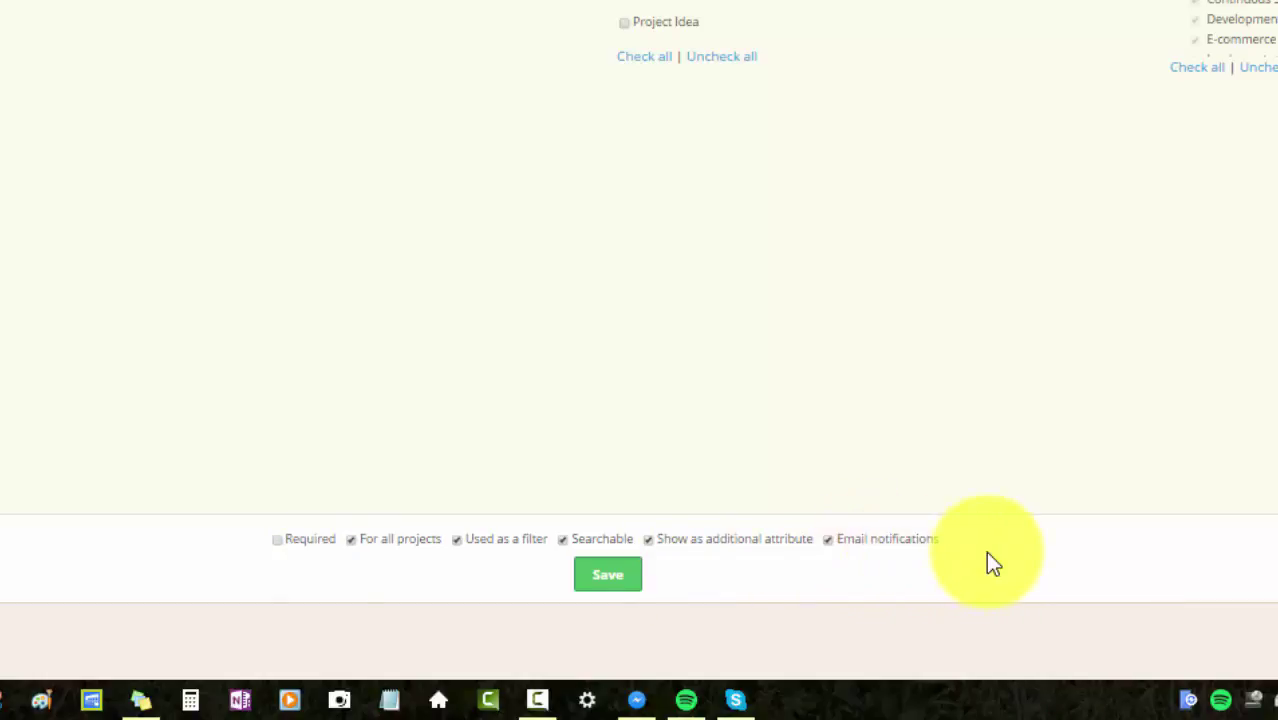
{"action": "left_click", "coordinate": [602, 590]}
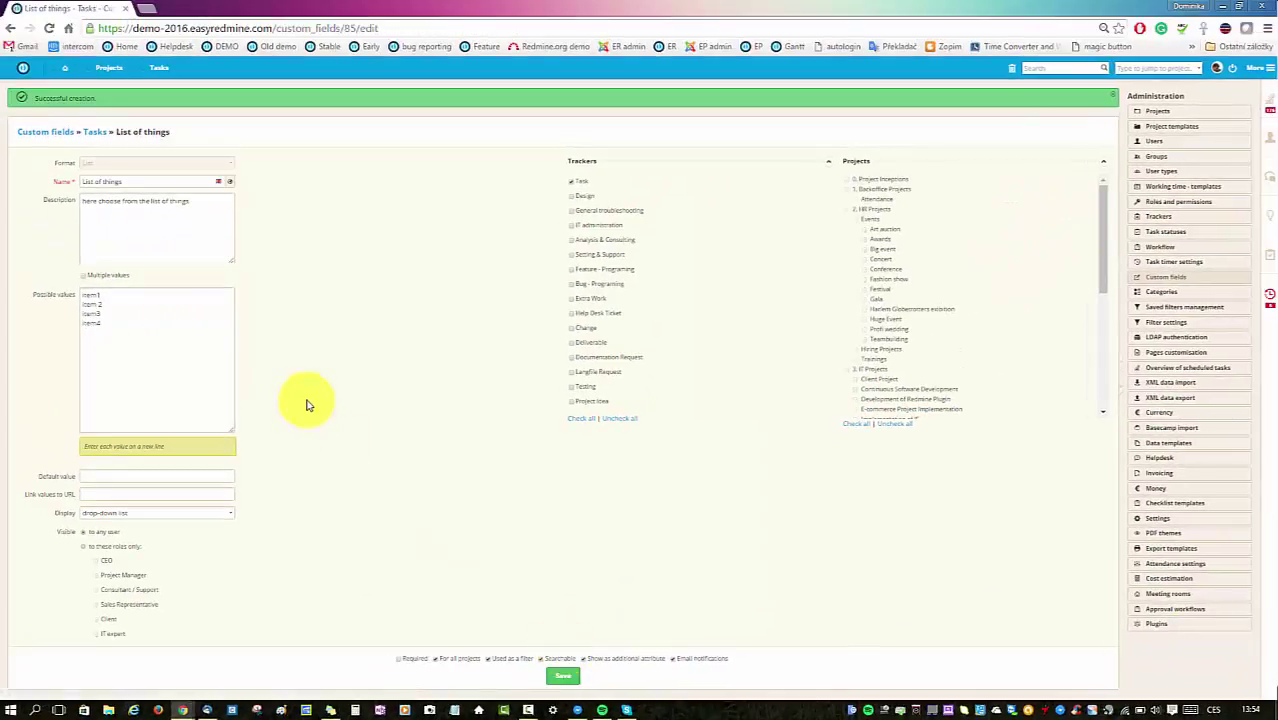
- Open task #456 'Monthy Review of Support' from the Tasks list in update mode
{"action": "left_click", "coordinate": [160, 69]}
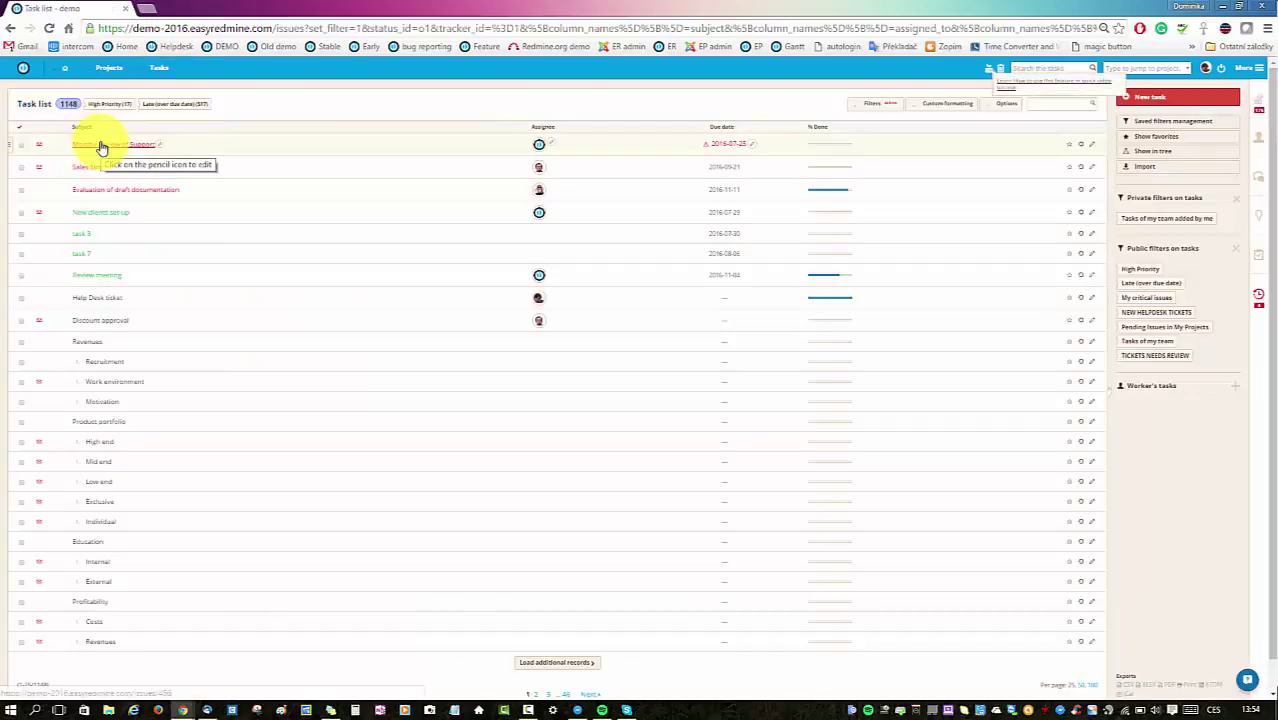
{"action": "left_click", "coordinate": [101, 146]}
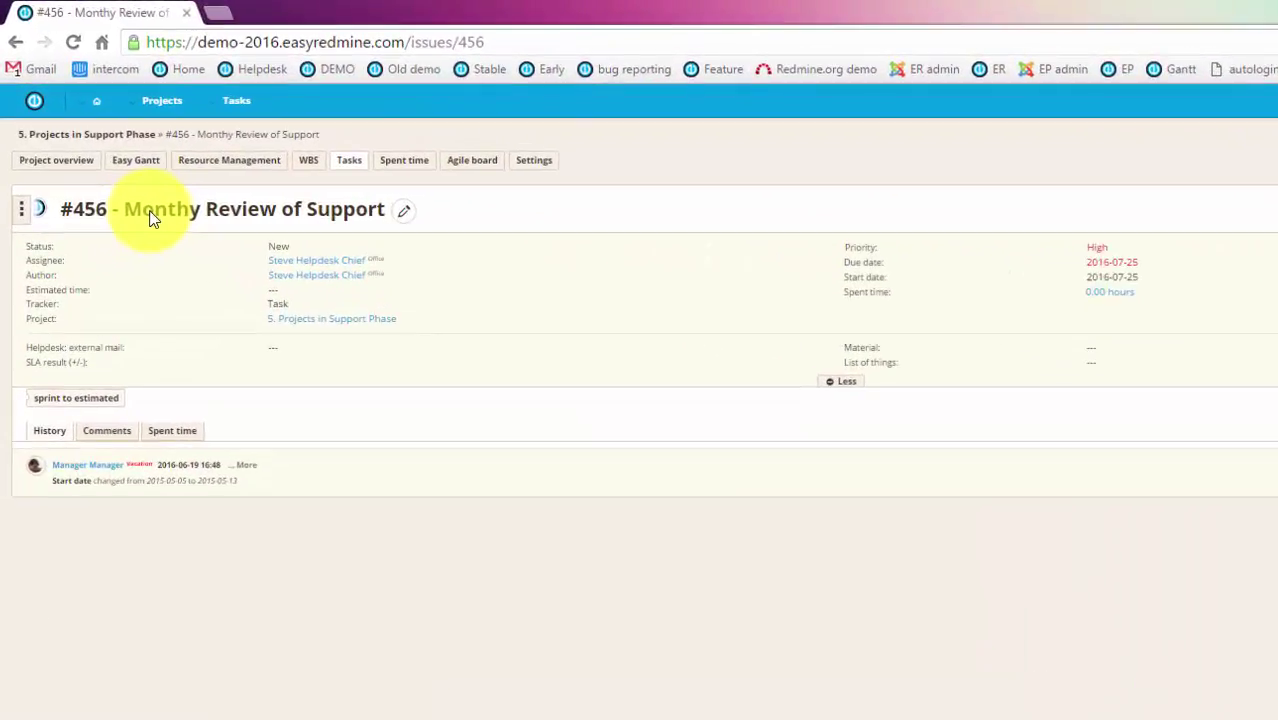
{"action": "left_click", "coordinate": [845, 381]}
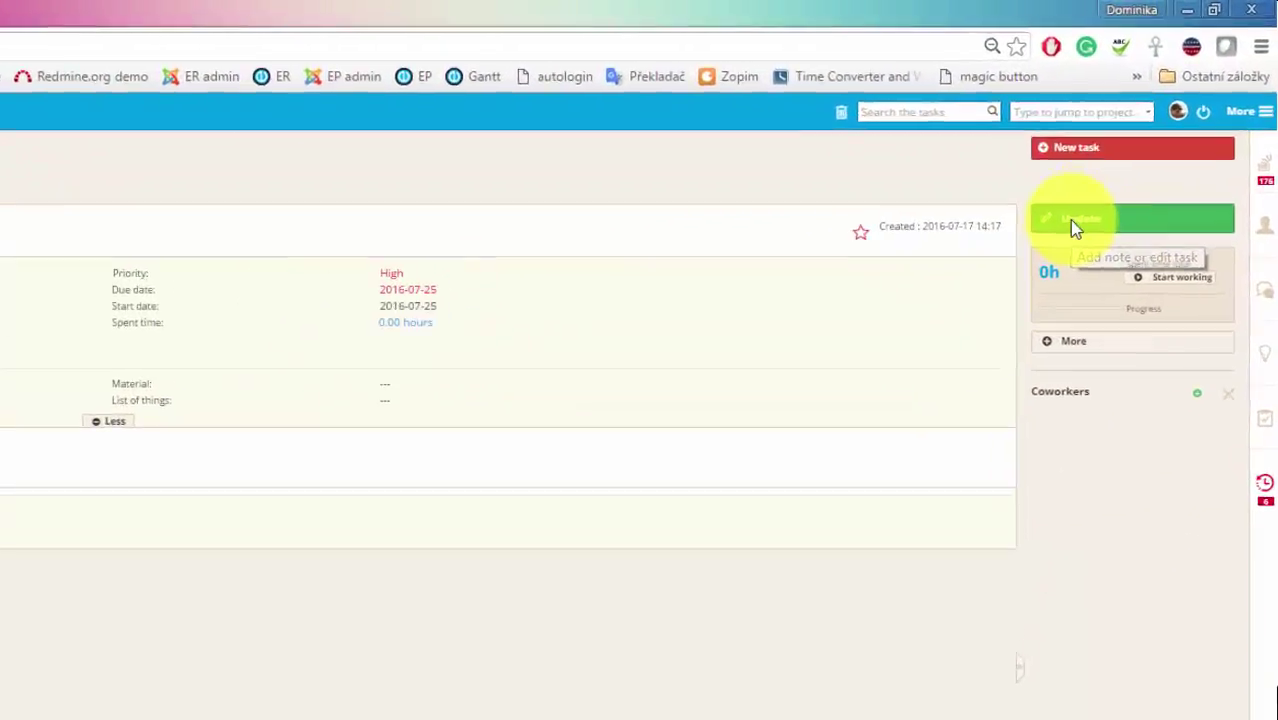
{"action": "left_click", "coordinate": [1069, 220]}
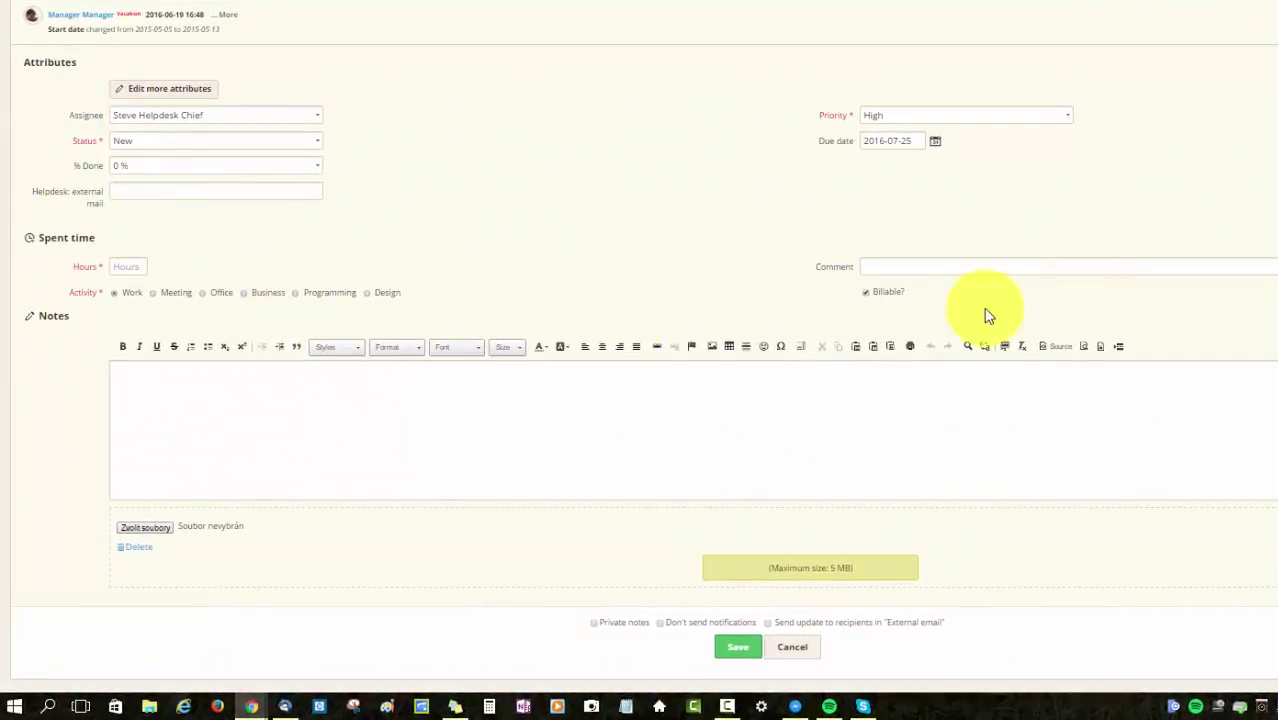
- Set List of things to item3 under the extra attributes on task #456 and save
{"action": "left_click", "coordinate": [190, 96]}
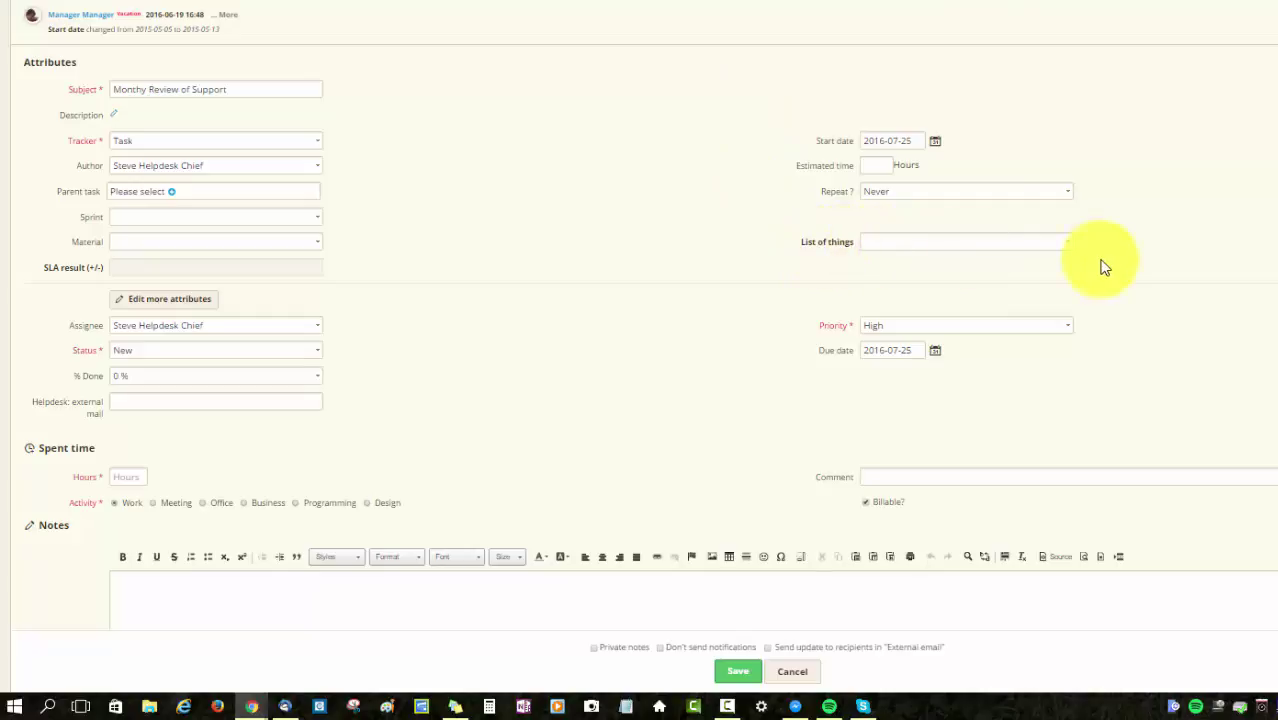
{"action": "left_click", "coordinate": [1069, 247]}
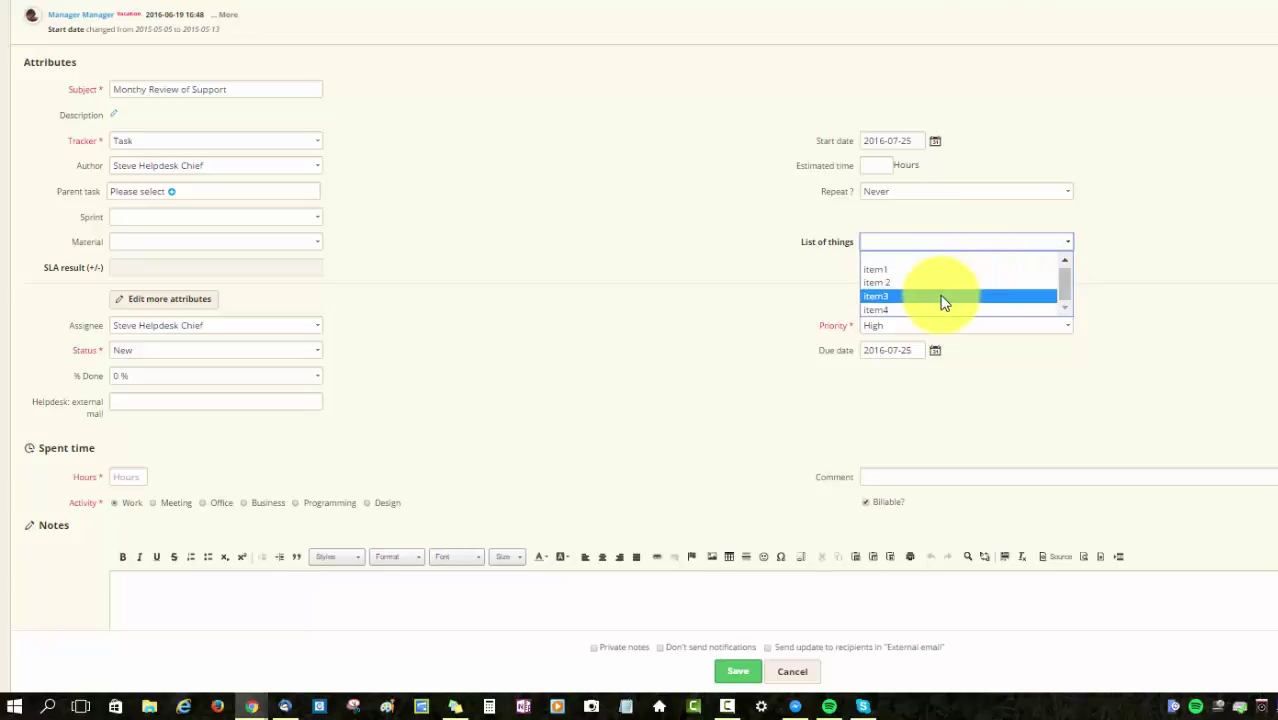
{"action": "left_click", "coordinate": [893, 298]}
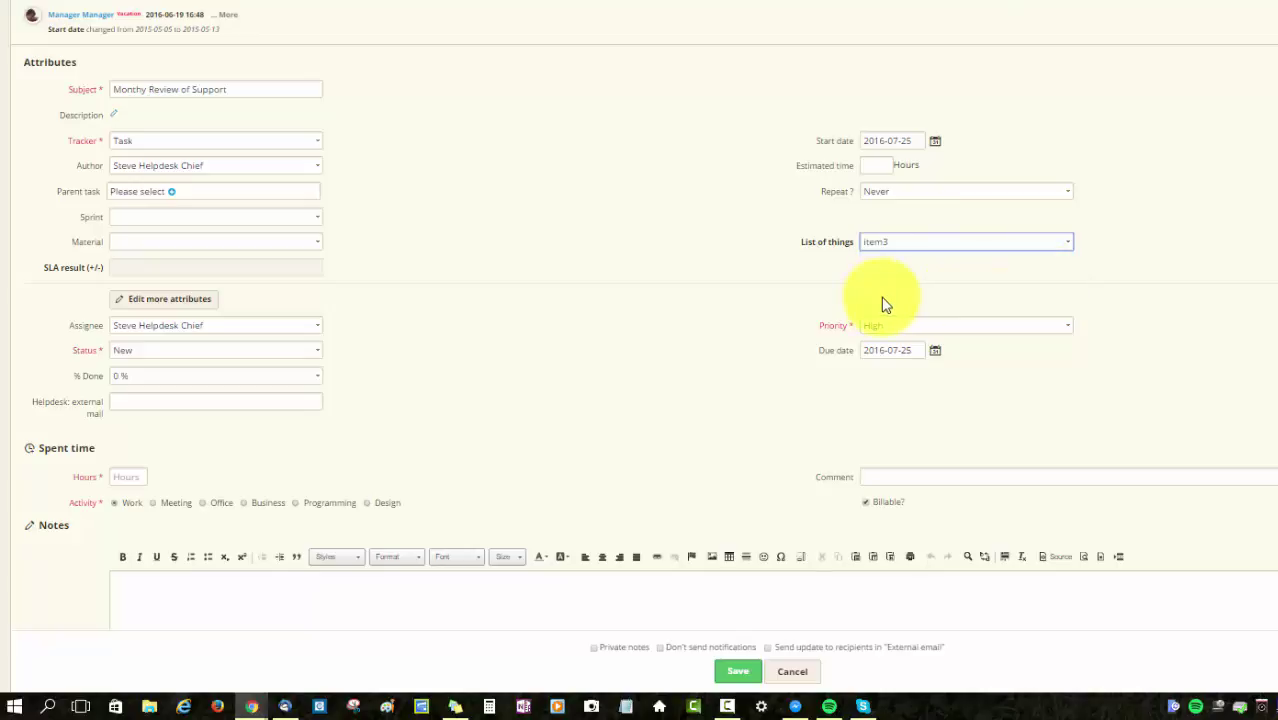
{"action": "scroll", "coordinate": [1238, 254], "scroll_direction": "down", "scroll_amount": 3}
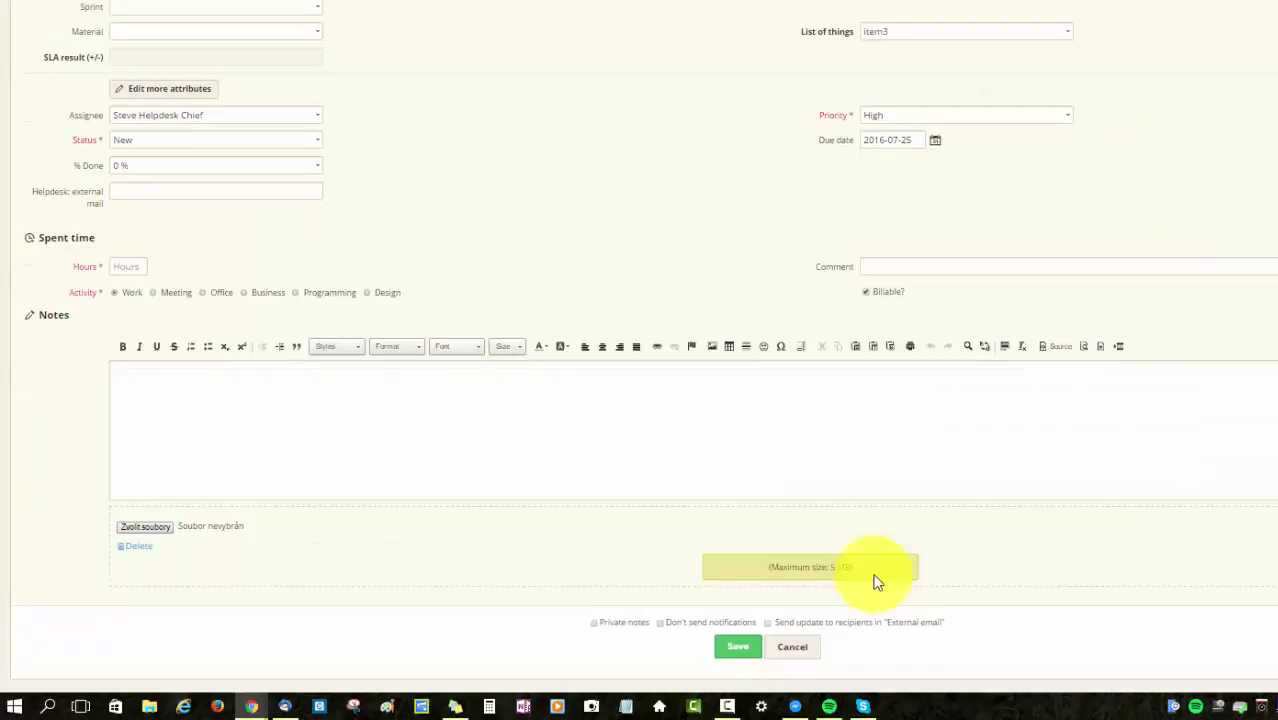
{"action": "left_click", "coordinate": [743, 654]}
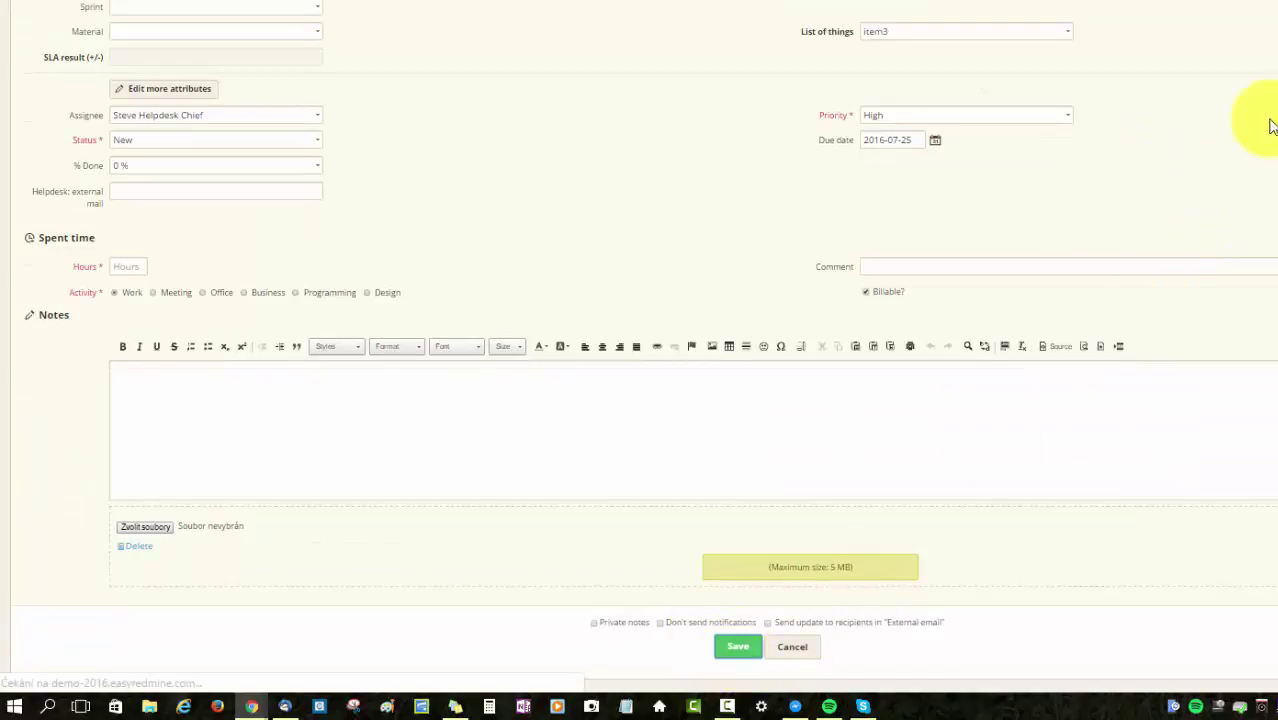